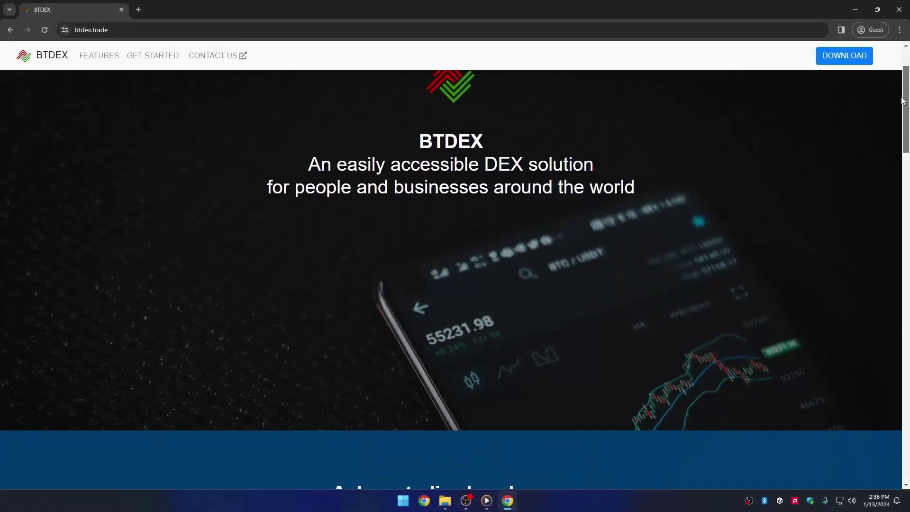
Download and save the Windows installer btdex-v0.6.8-win.exe, following it to completion on Chrome's Downloads page.
drag(904, 101, 898, 182)
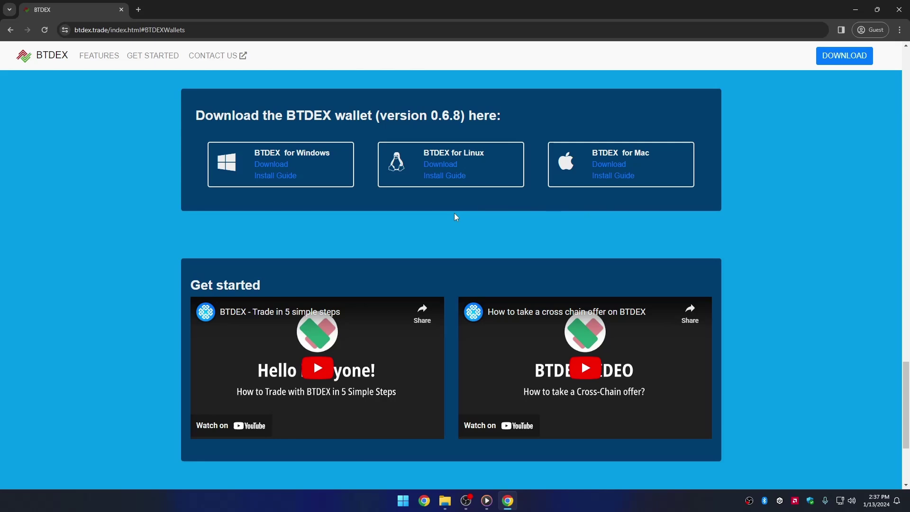
click(268, 165)
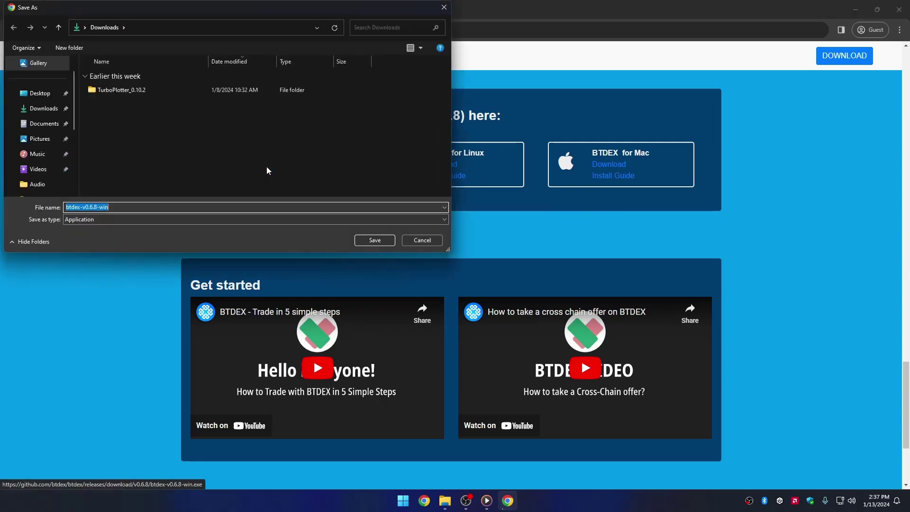
click(388, 242)
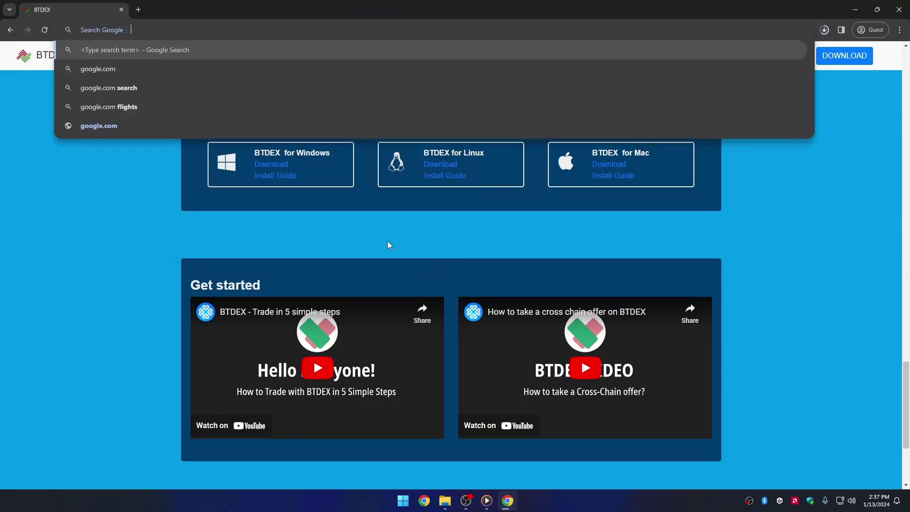
key(ctrl+j)
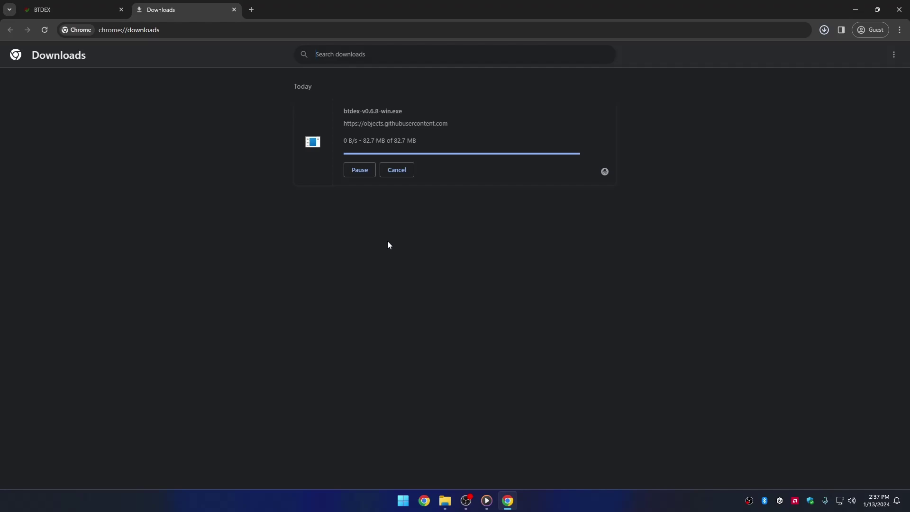
click(363, 145)
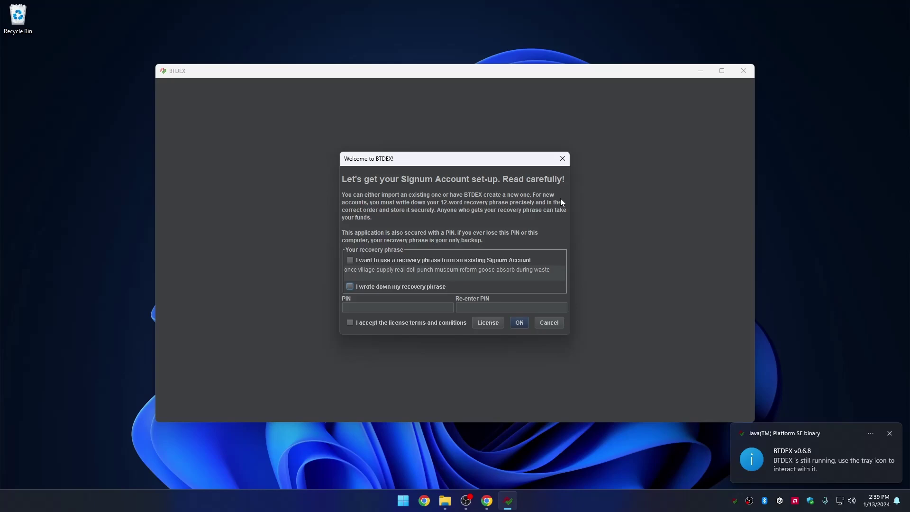
Select the recovery phrase and tick 'I wrote down my recovery phrase'.
key(XF86AudioRaiseVolume)
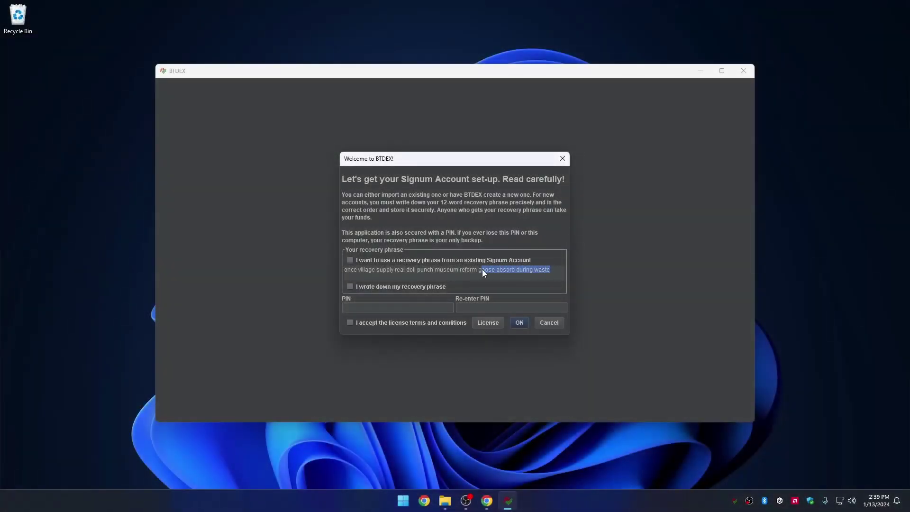
drag(437, 271, 359, 273)
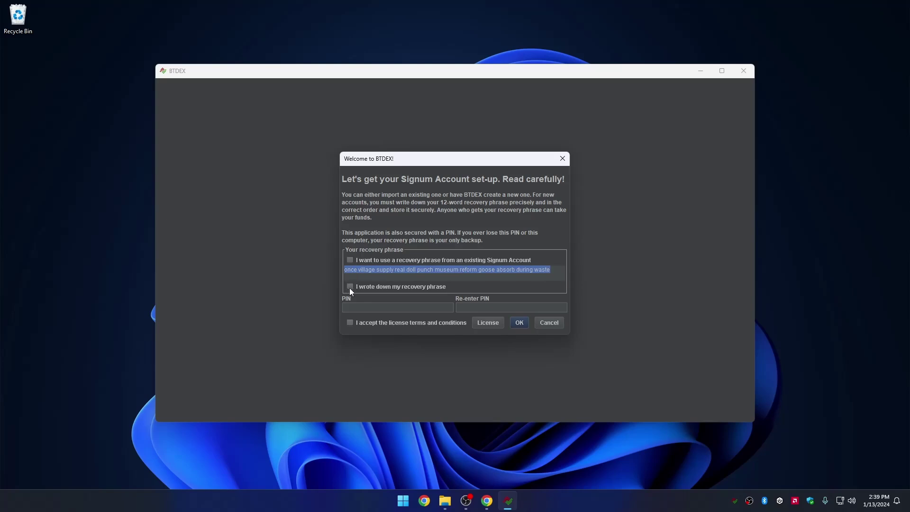
click(350, 288)
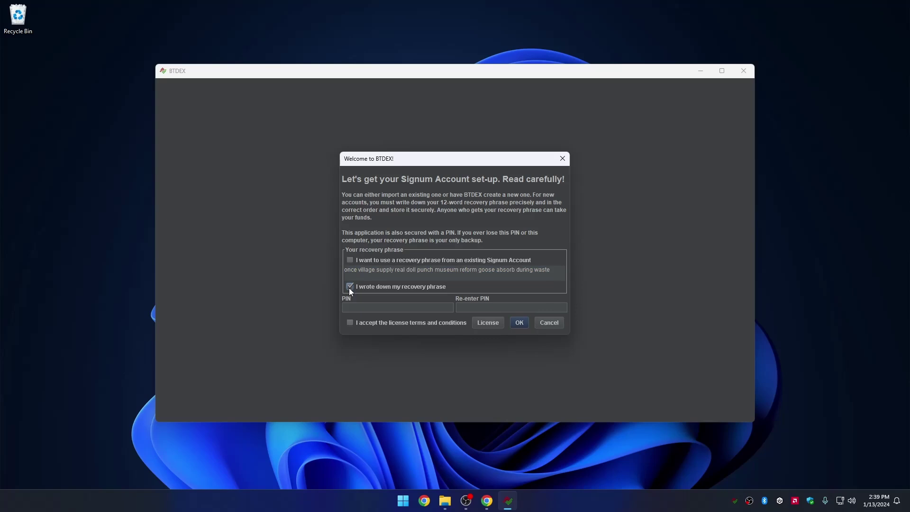
Enter the wallet PIN in both the PIN and Re-enter PIN fields.
click(387, 308)
text(1)
click(499, 308)
text(12)
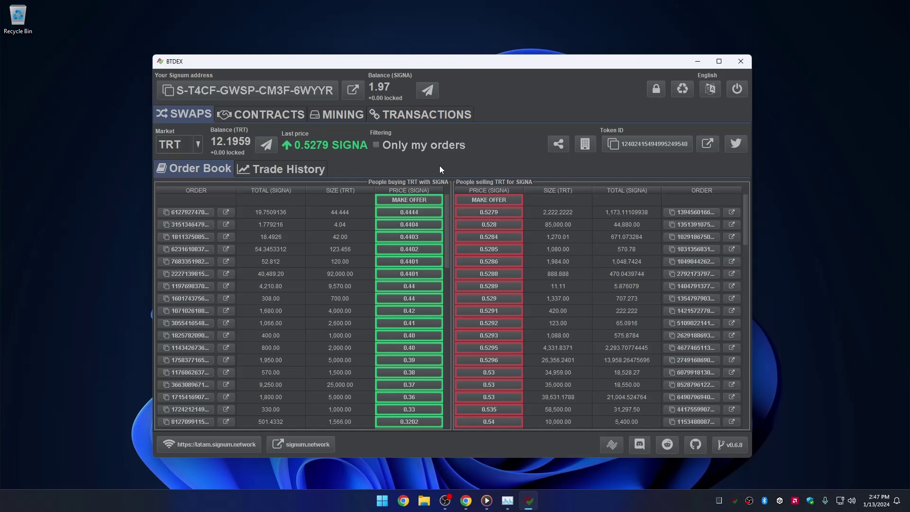
Keep TRT as the Swaps market and scroll through both the buy and sell order book lists.
click(196, 145)
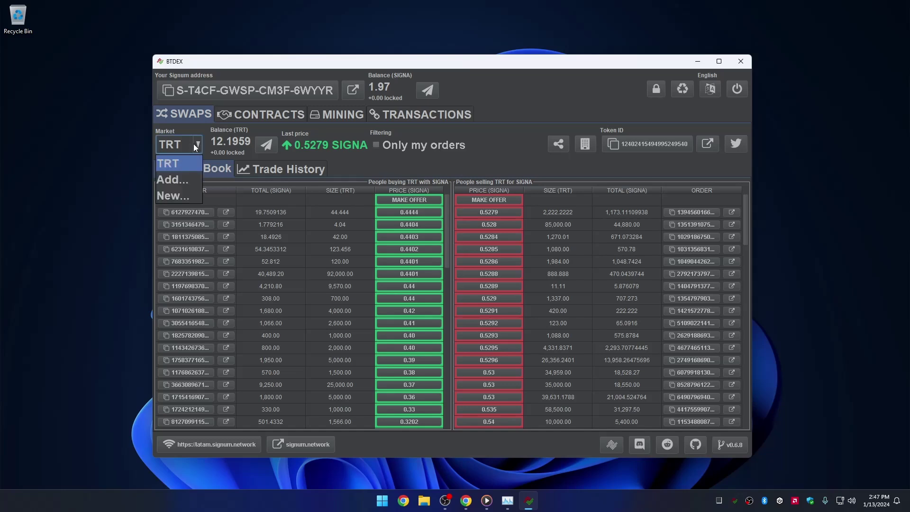
click(193, 145)
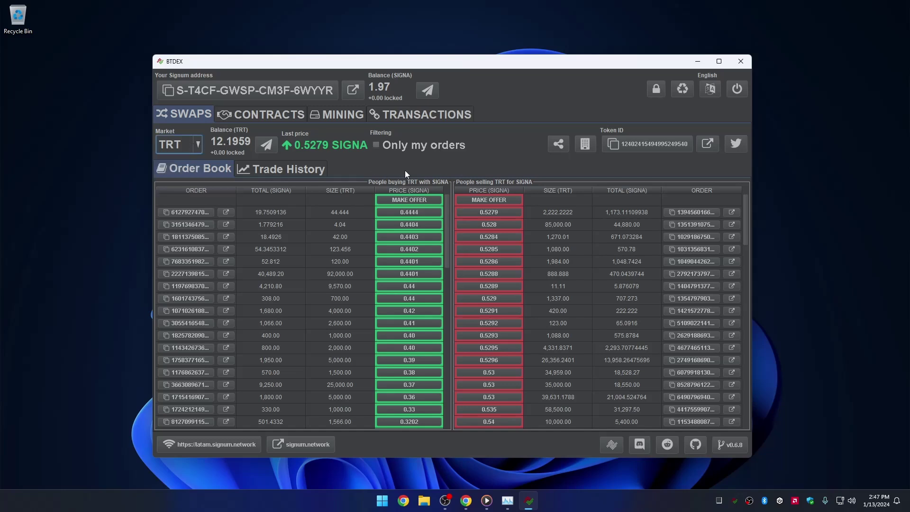
drag(445, 206, 444, 347)
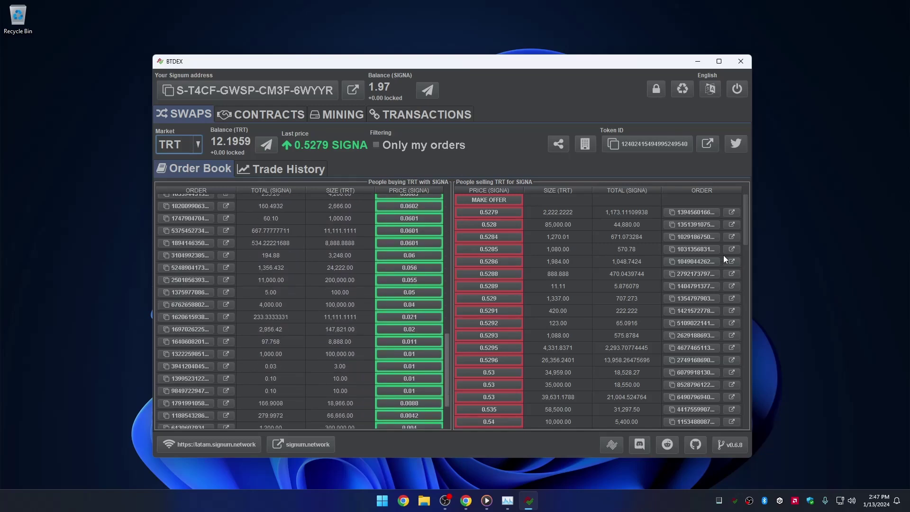
drag(747, 220, 744, 405)
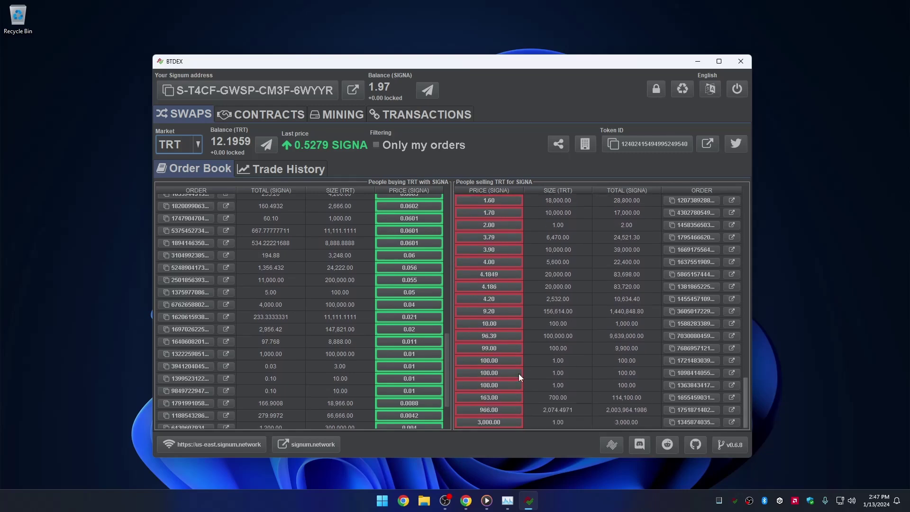
drag(447, 349, 455, 209)
drag(747, 377, 739, 356)
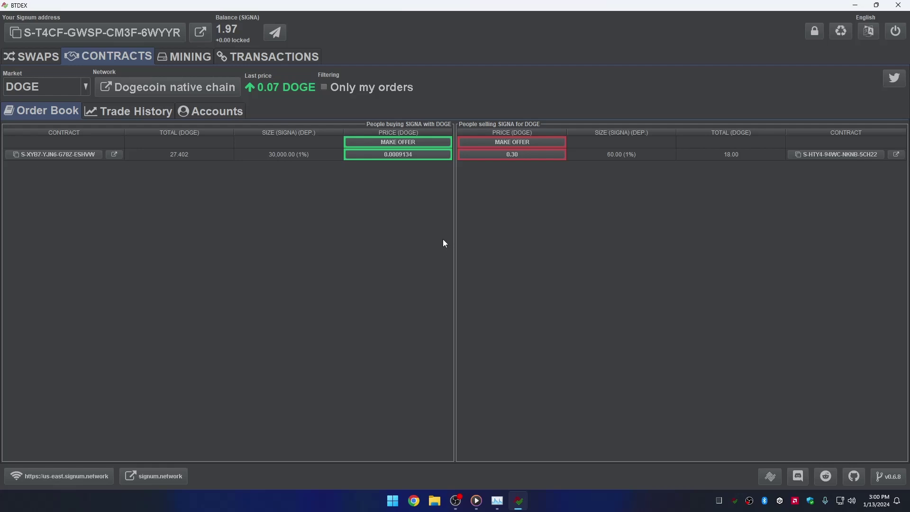
Browse the Contracts market list and leave DOGE selected.
click(84, 90)
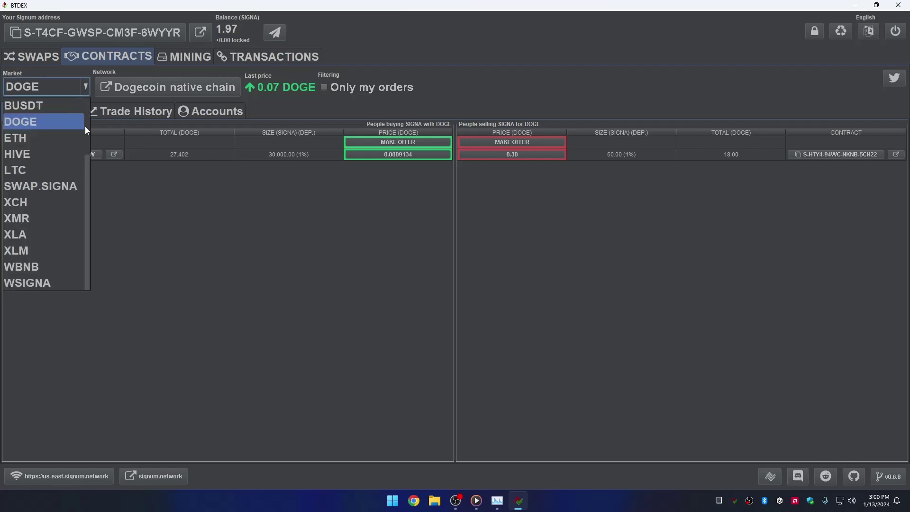
drag(88, 166, 86, 104)
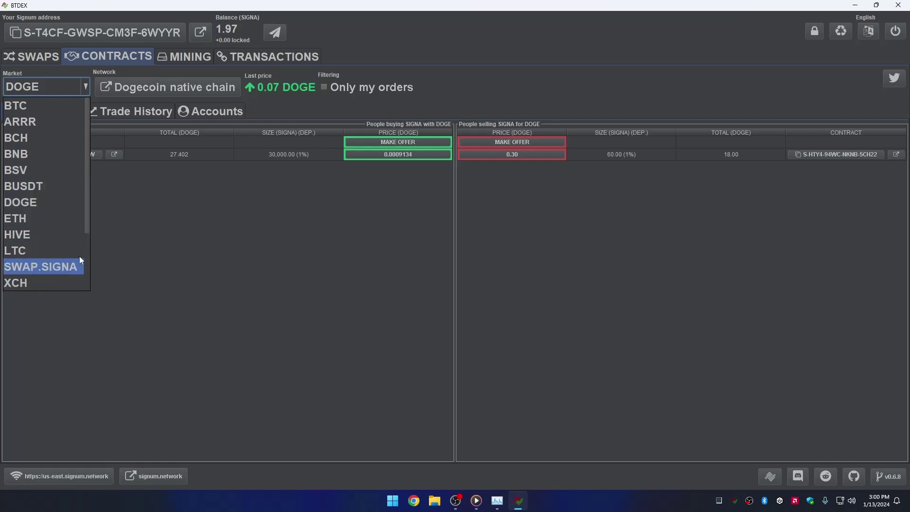
drag(87, 229, 90, 297)
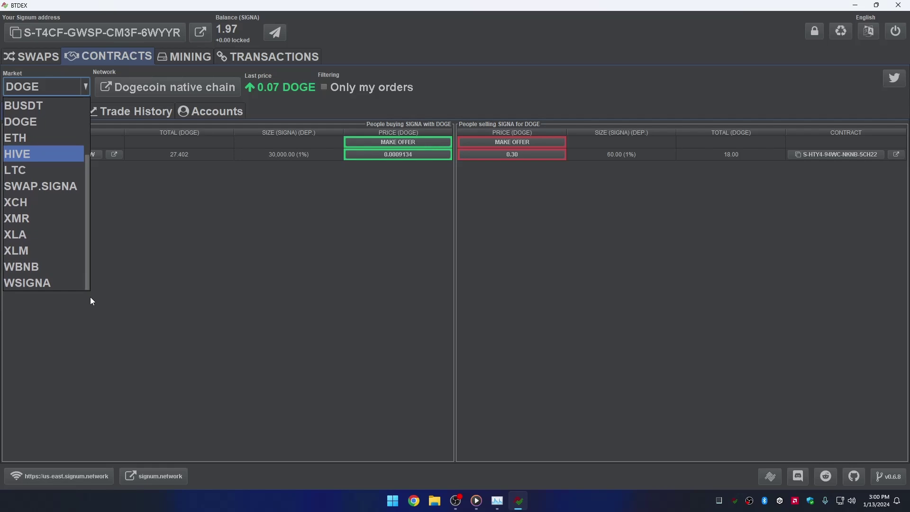
click(364, 250)
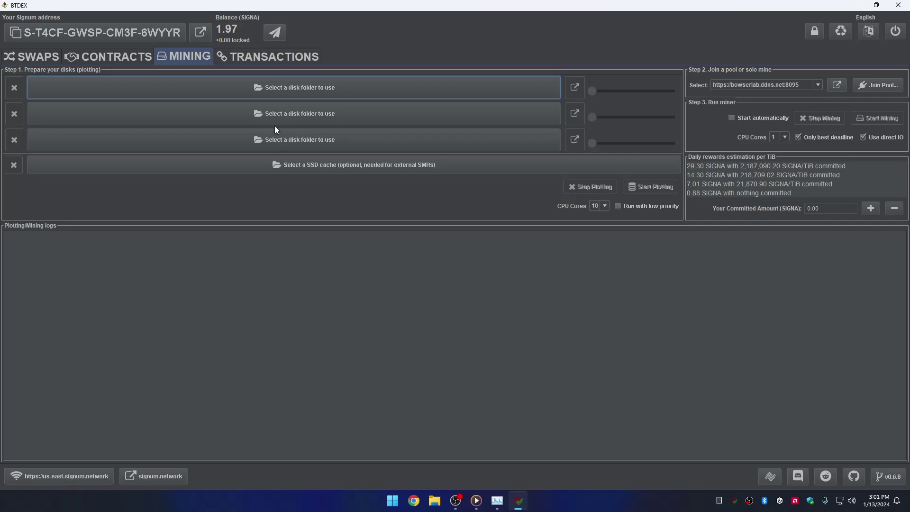
Switch to the Transactions tab listing the four past transactions, including the 12.1959 TRT transfer.
click(270, 57)
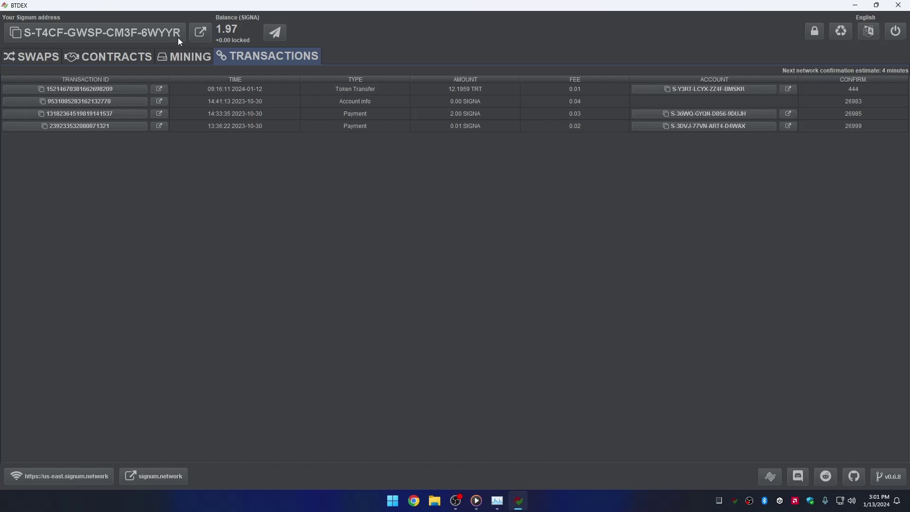
Copy the wallet's Signum address using the address button at the top-left.
click(147, 40)
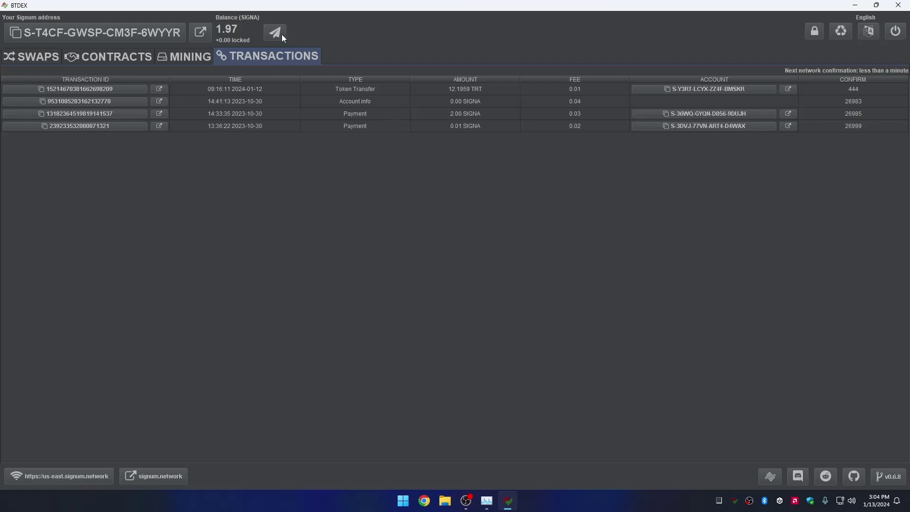
Start a SIGNA transfer with the pasted recipient address and memo 'This is an optional memo'.
click(275, 33)
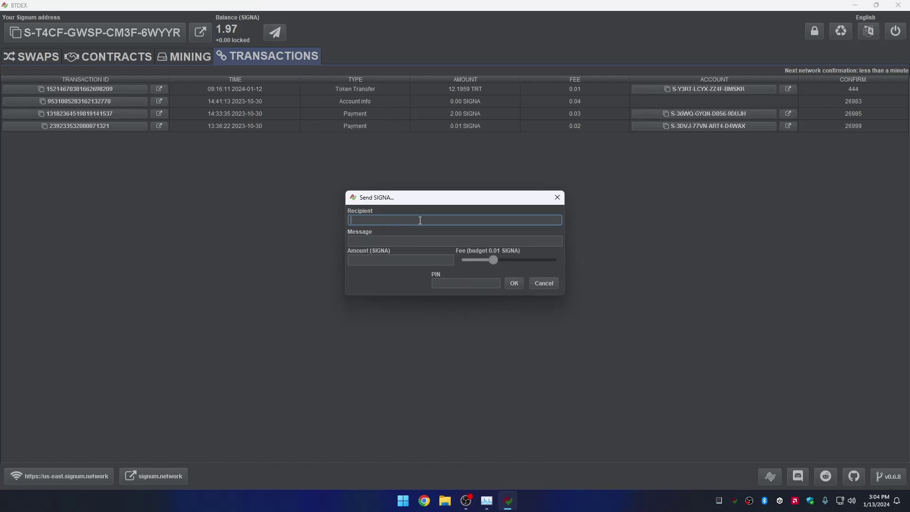
key(ctrl+v)
click(439, 239)
text(T)
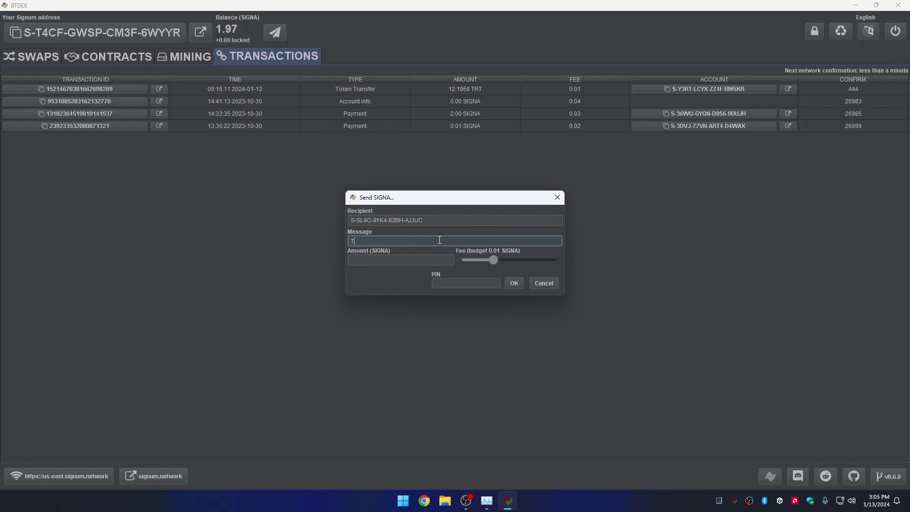
text(his is an optional memo)
Set 10 SIGNA with the minimum 0.01 fee, enter the wallet PIN and submit.
click(408, 261)
text(1)
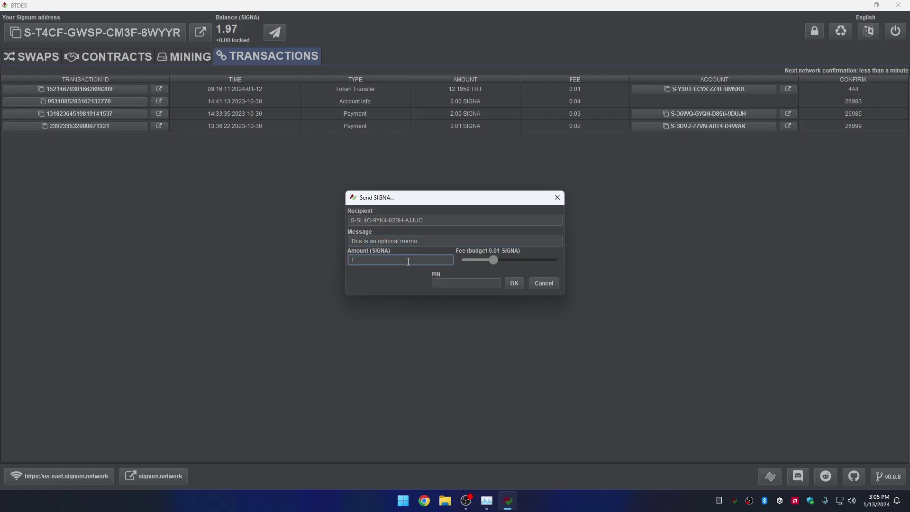
text(0)
drag(497, 259, 473, 263)
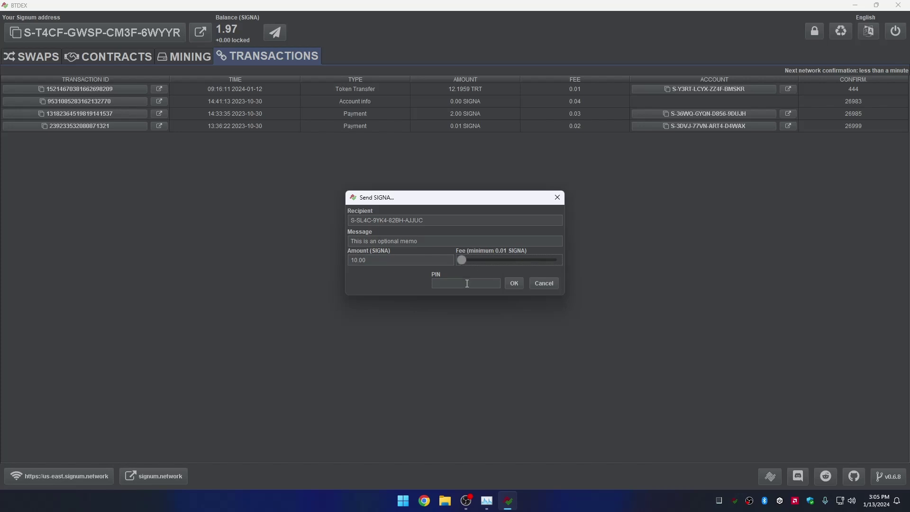
click(467, 284)
text(1)
click(519, 284)
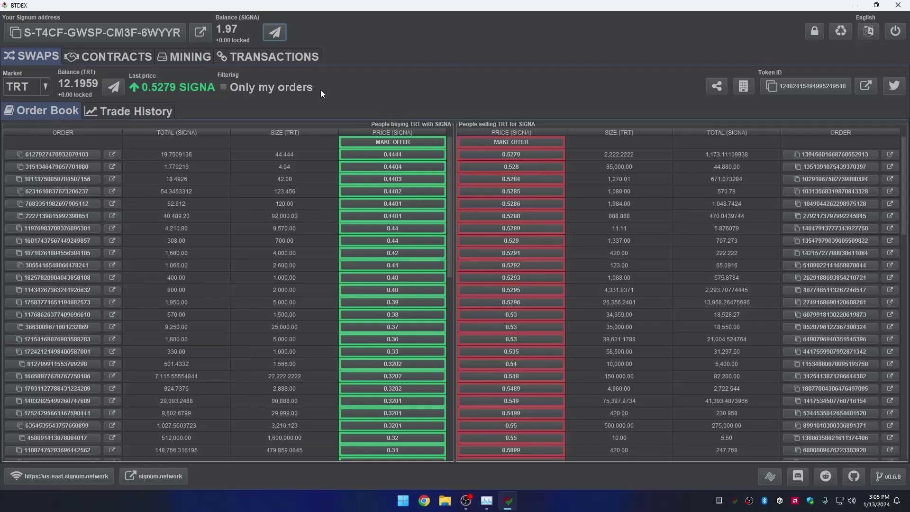
Keep TRT as the market and start a TRT transfer with the pasted recipient and memo 'This is an optional memo'.
click(32, 85)
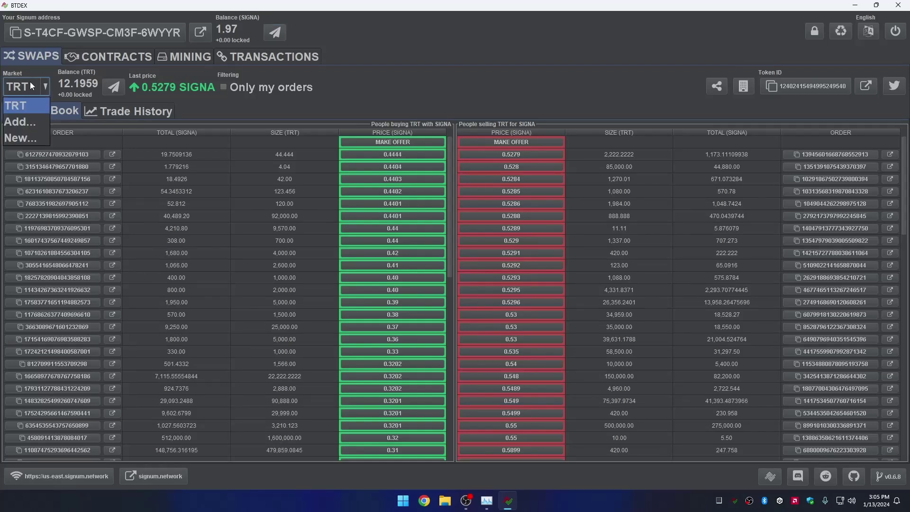
click(22, 107)
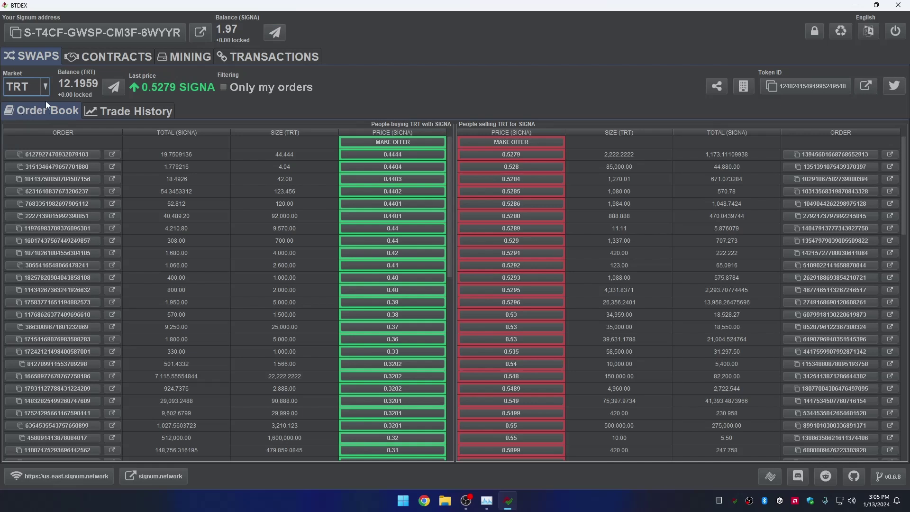
click(122, 94)
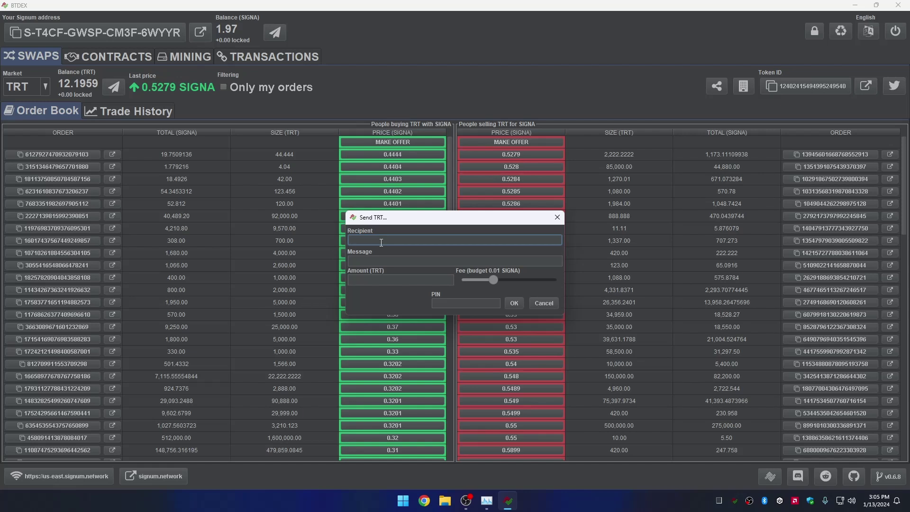
key(ctrl+v)
click(382, 262)
text(This is an)
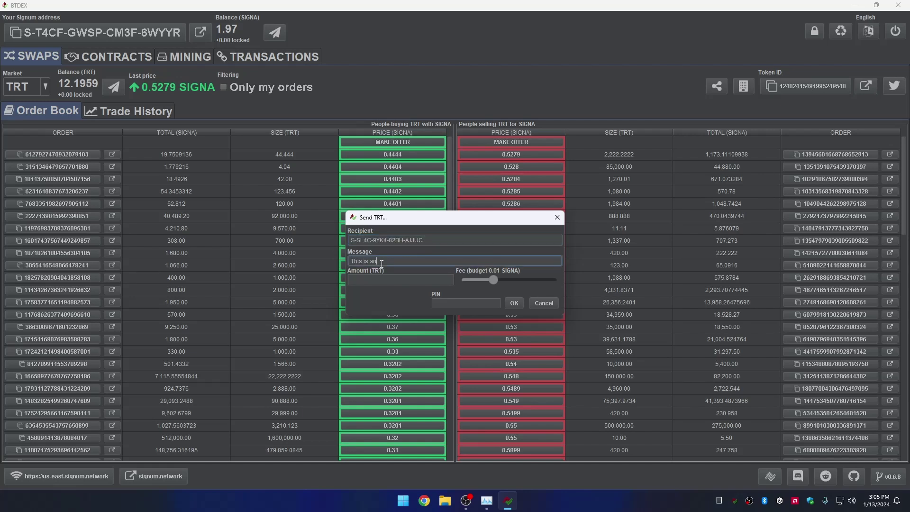
text( optional memo)
Set 10 TRT with the minimum 0.01 SIGNA fee and enter the wallet PIN.
click(384, 280)
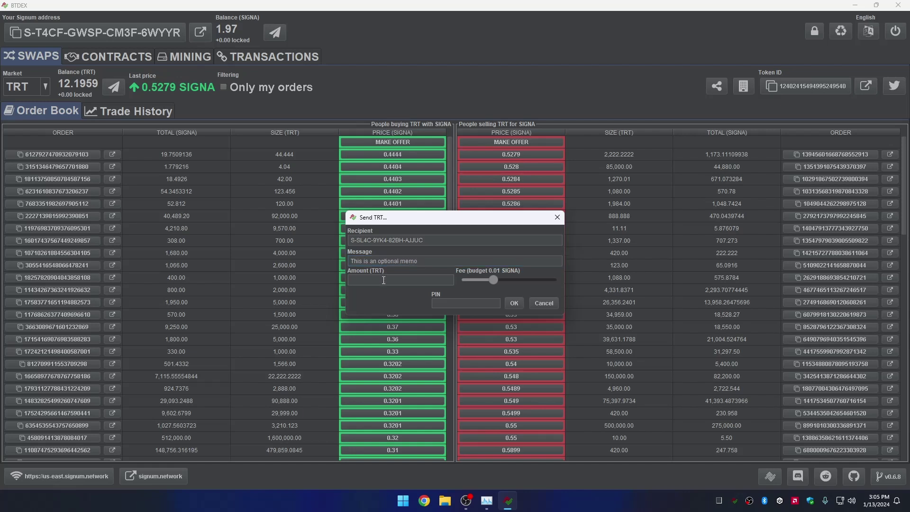
text(1)
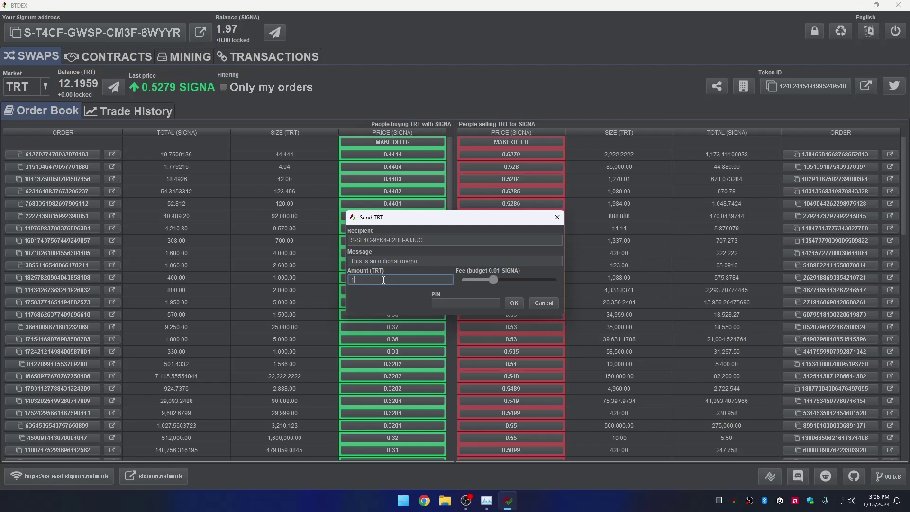
text(0)
drag(494, 280, 475, 281)
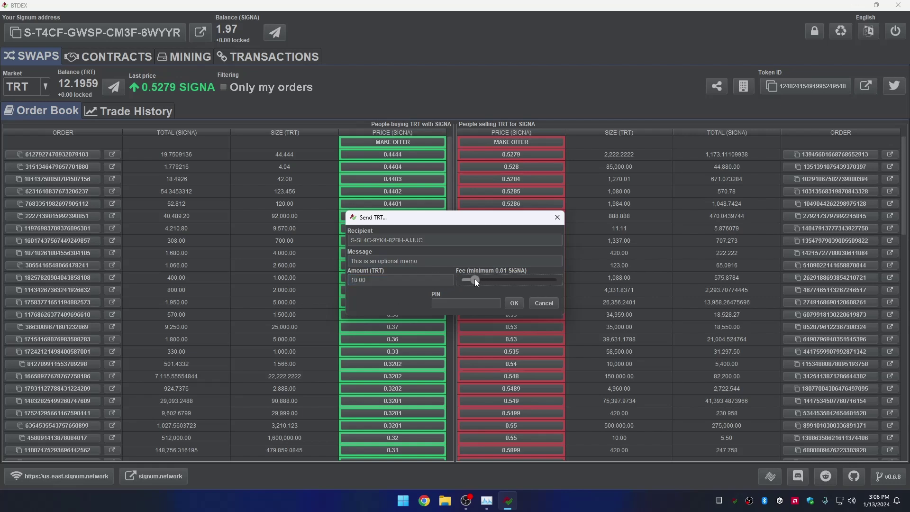
click(460, 303)
text(12)
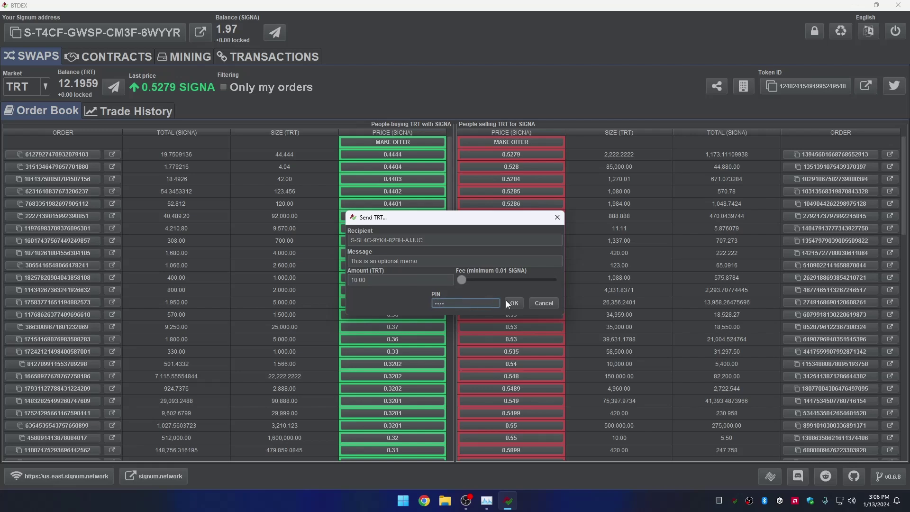